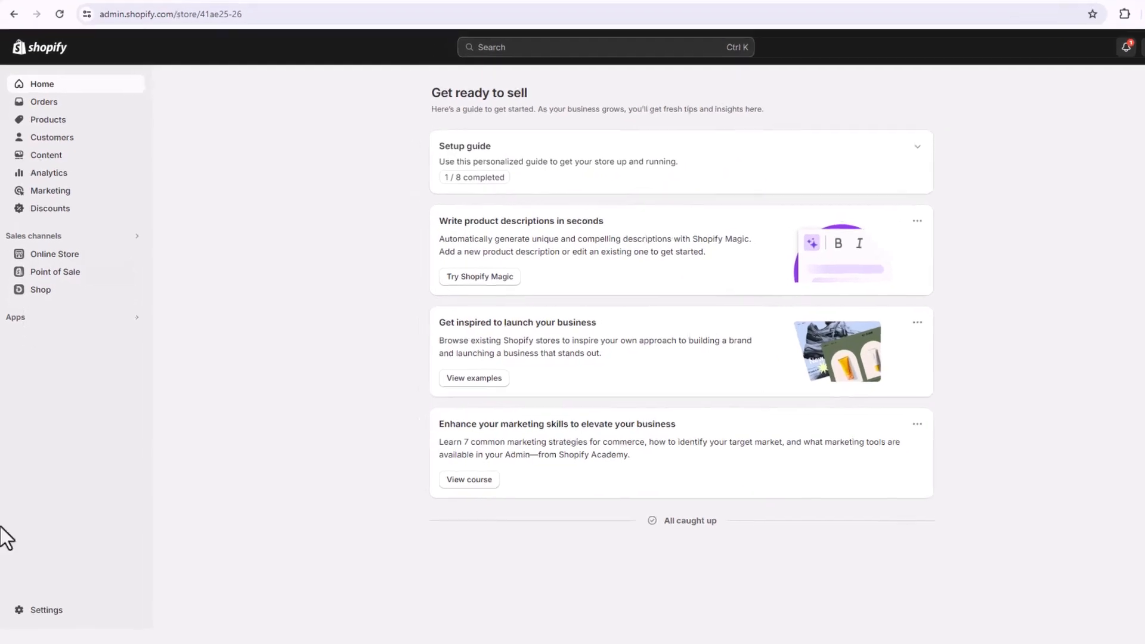
# Step: Open the page for adding a payment method in the store's payment settings
pyautogui.click(44, 612)
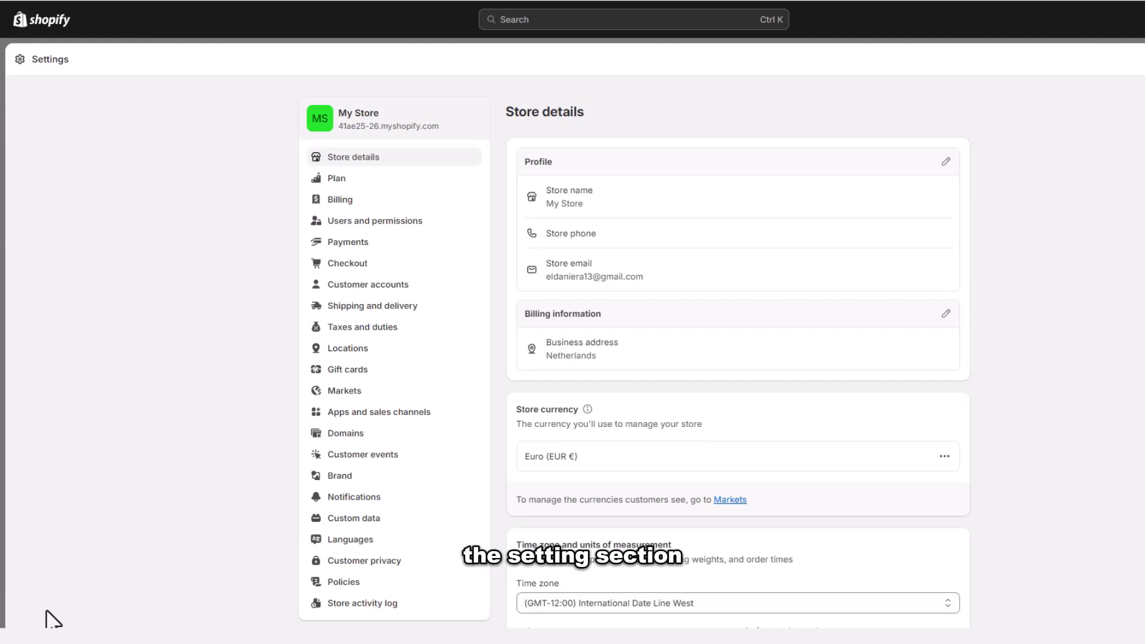
pyautogui.click(366, 244)
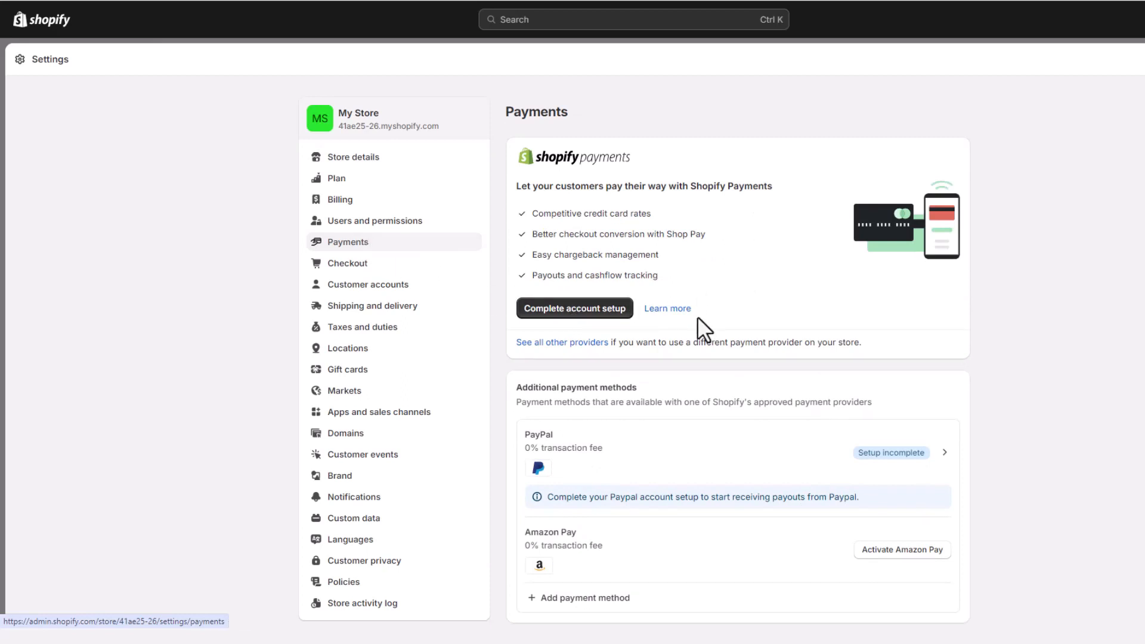
pyautogui.scroll(-2, 691, 358)
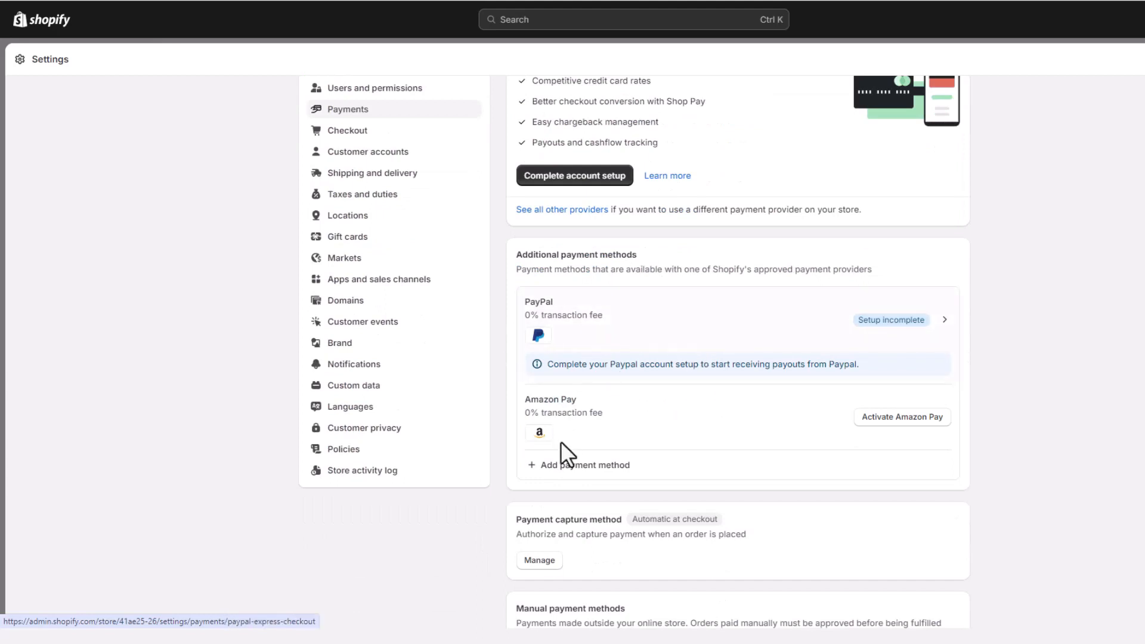
pyautogui.click(575, 477)
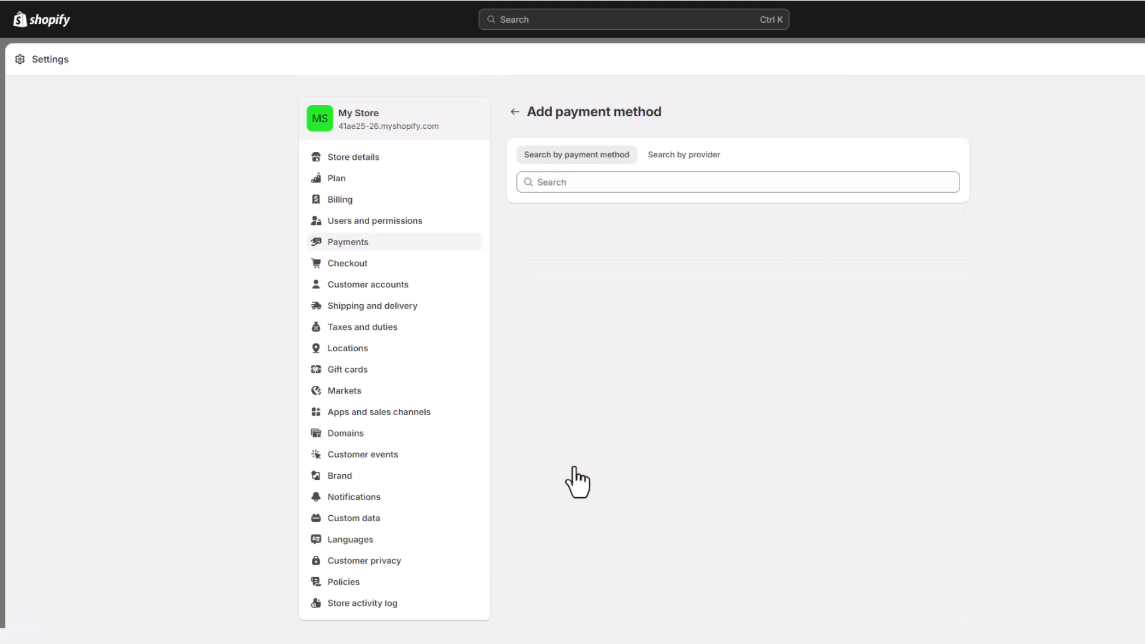
# Step: Search the payment providers for "payone" and select Payoneer Checkout
pyautogui.click(646, 179)
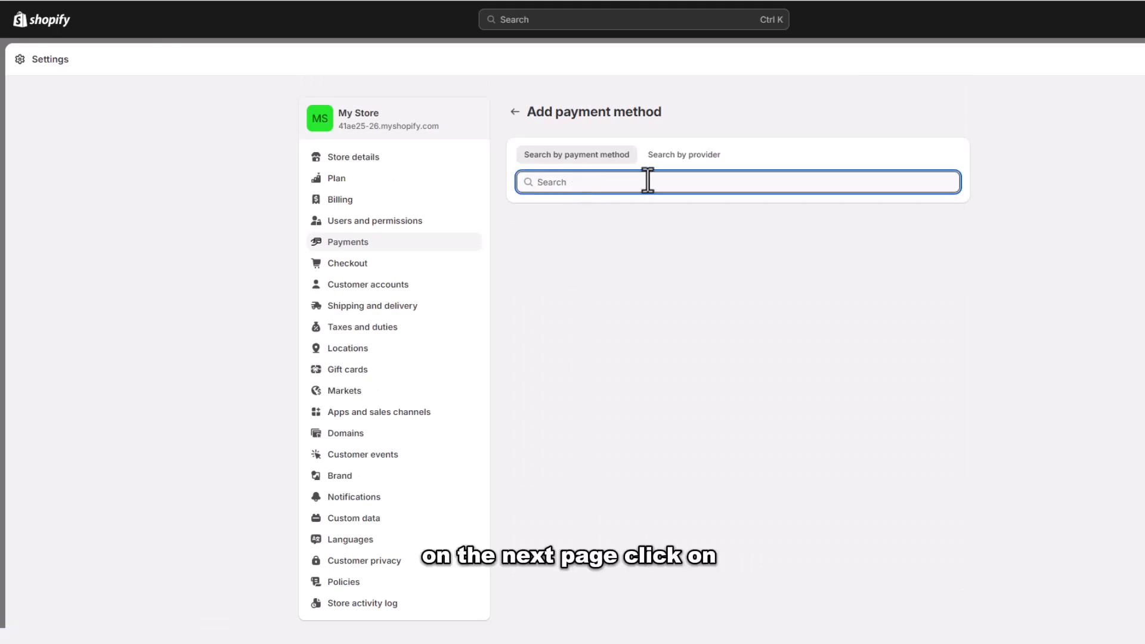
pyautogui.click(698, 156)
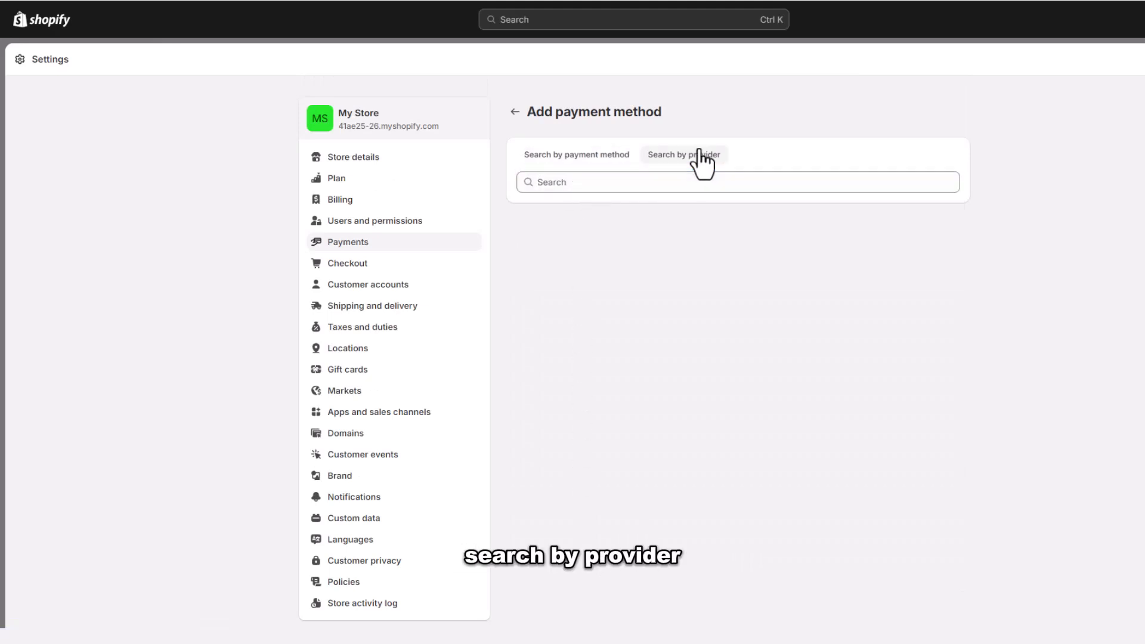
pyautogui.click(620, 181)
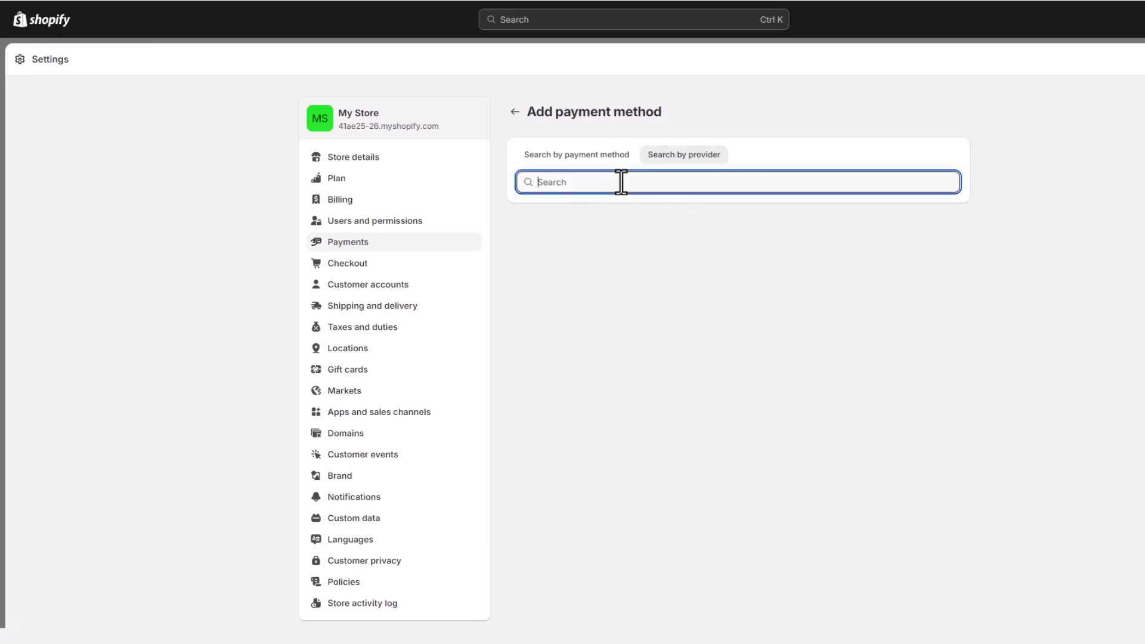
pyautogui.write('pa')
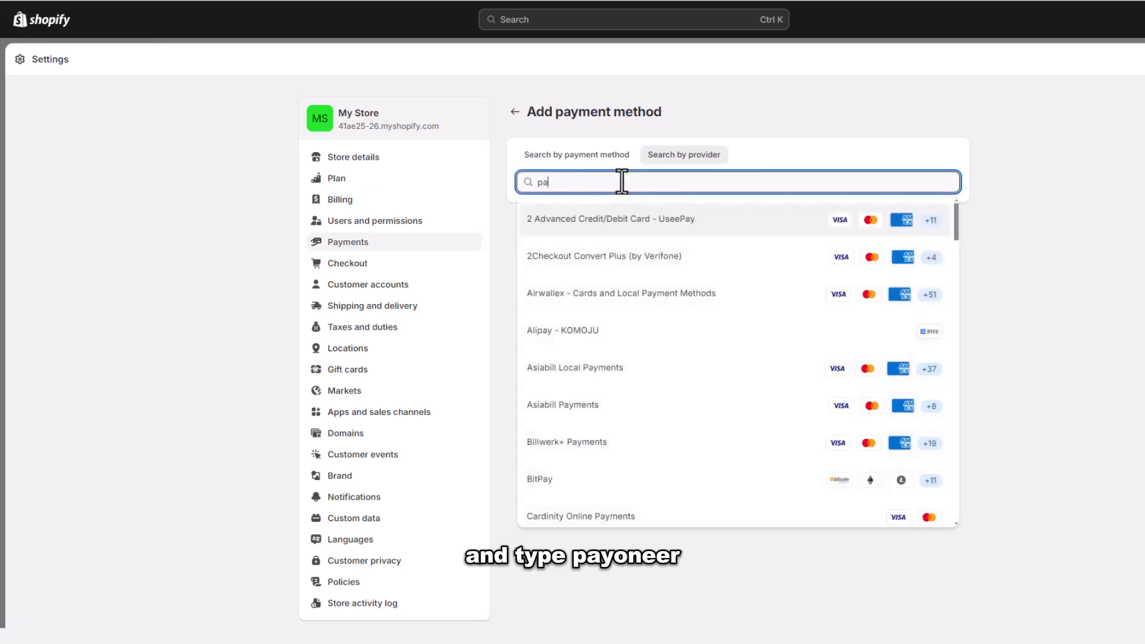
pyautogui.write('yone')
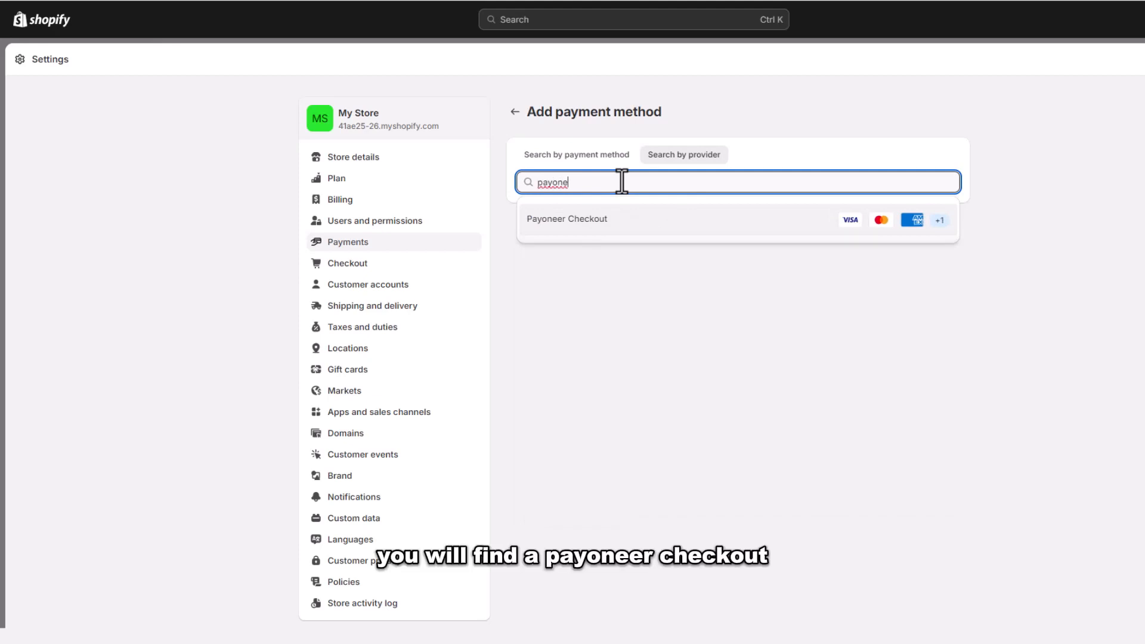
pyautogui.click(566, 220)
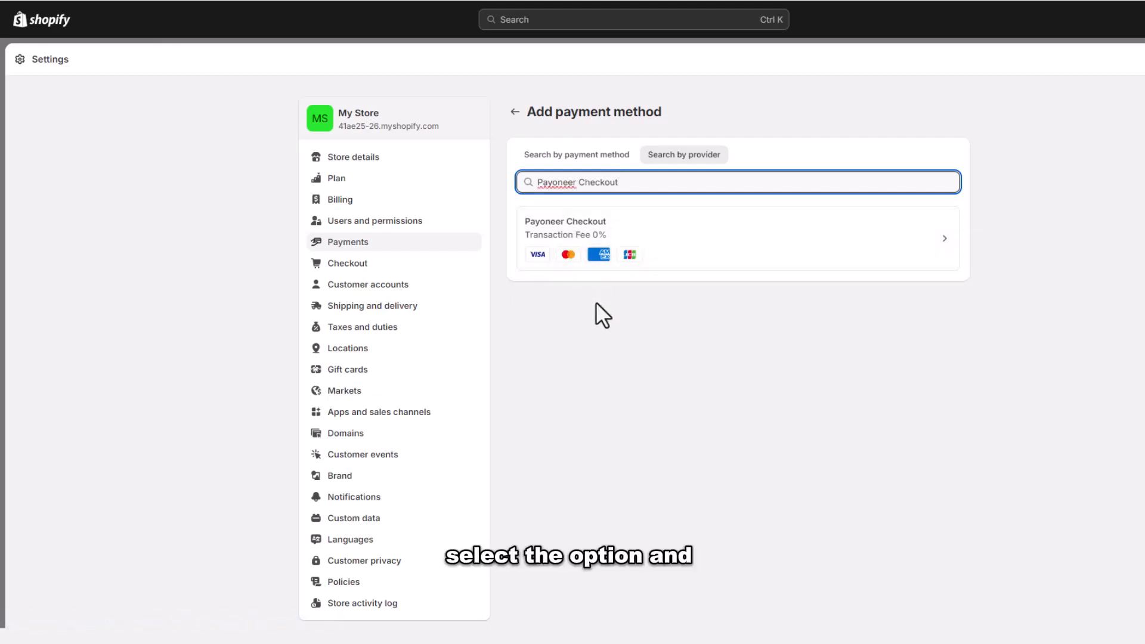
# Step: Install the Payoneer Checkout app on the store and approve its data access
pyautogui.click(684, 253)
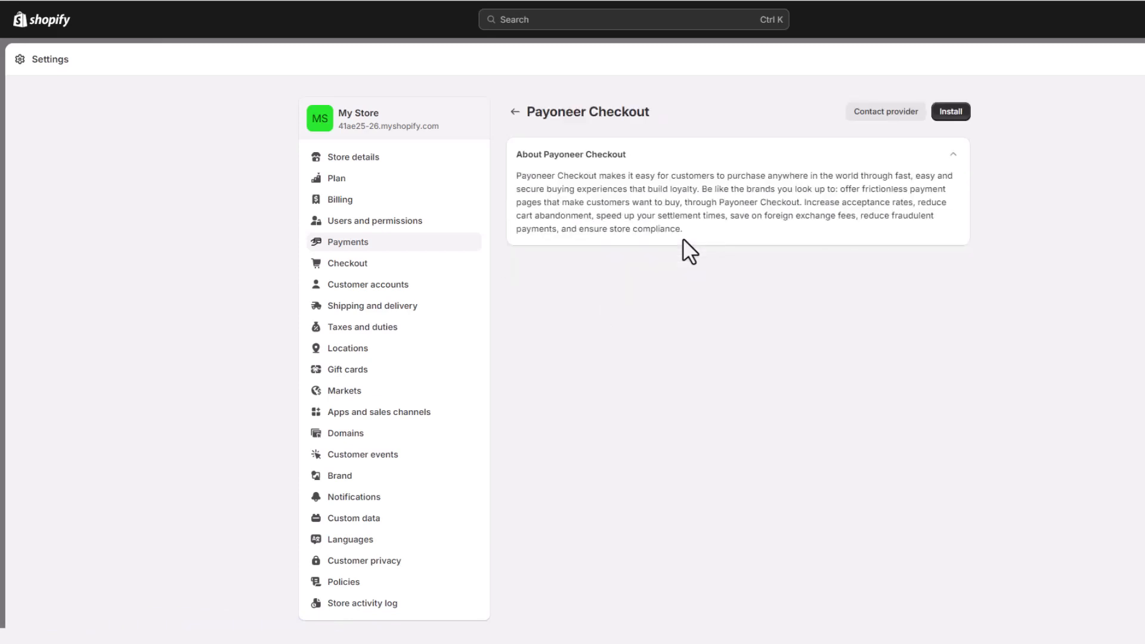
pyautogui.click(950, 112)
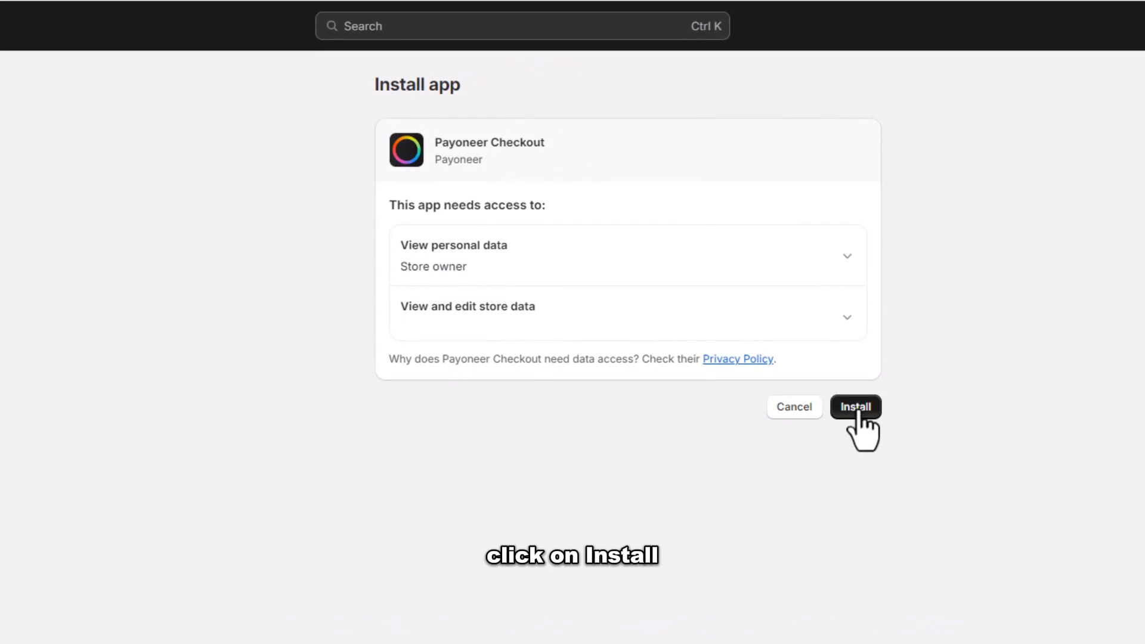
pyautogui.click(858, 411)
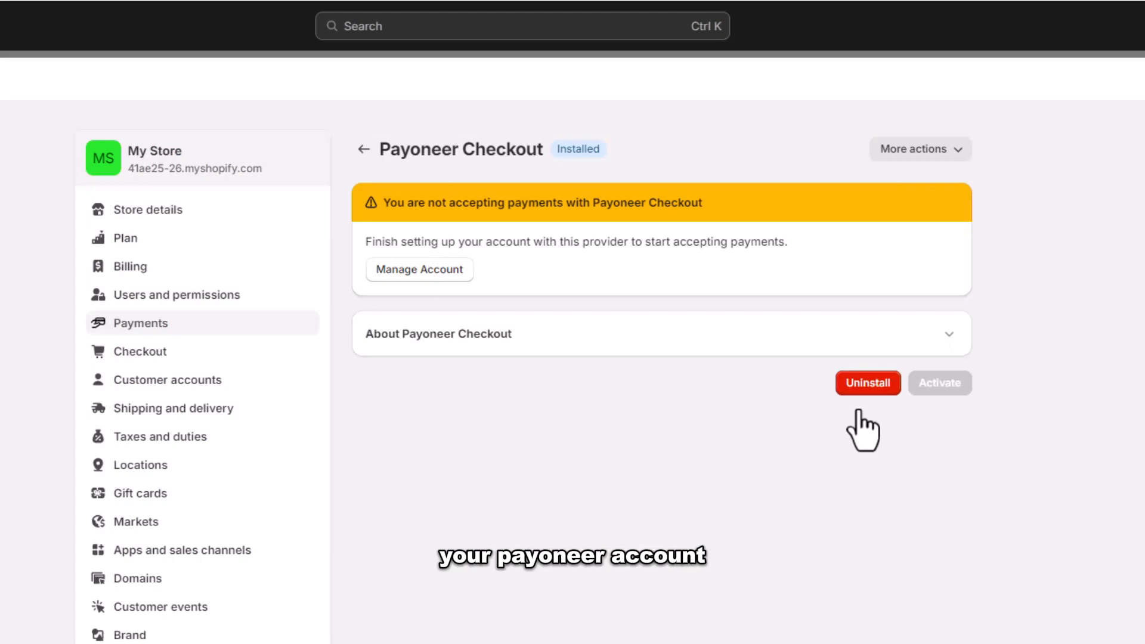
# Step: Start the Payoneer Checkout account registration and fill in the personal details from the saved contact
pyautogui.click(431, 268)
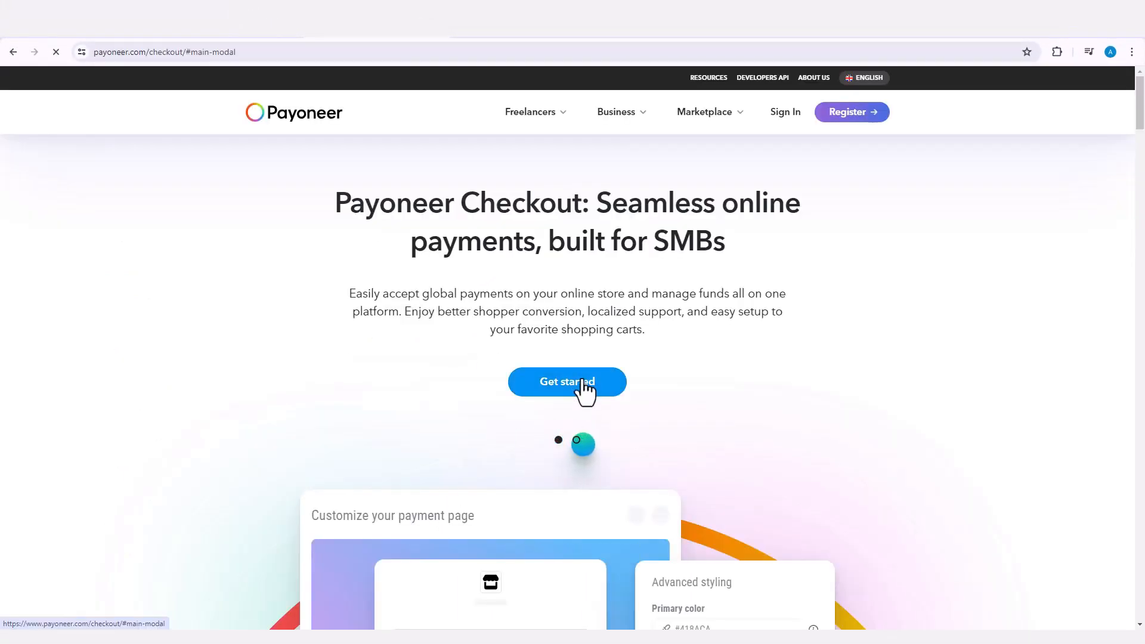
pyautogui.click(582, 380)
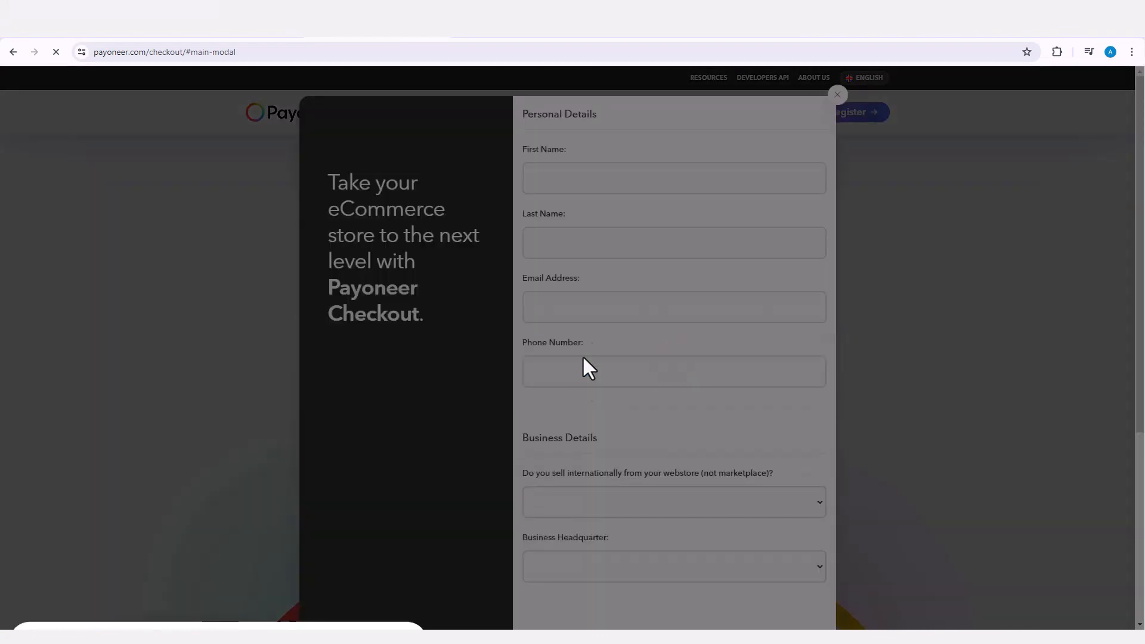
pyautogui.click(594, 175)
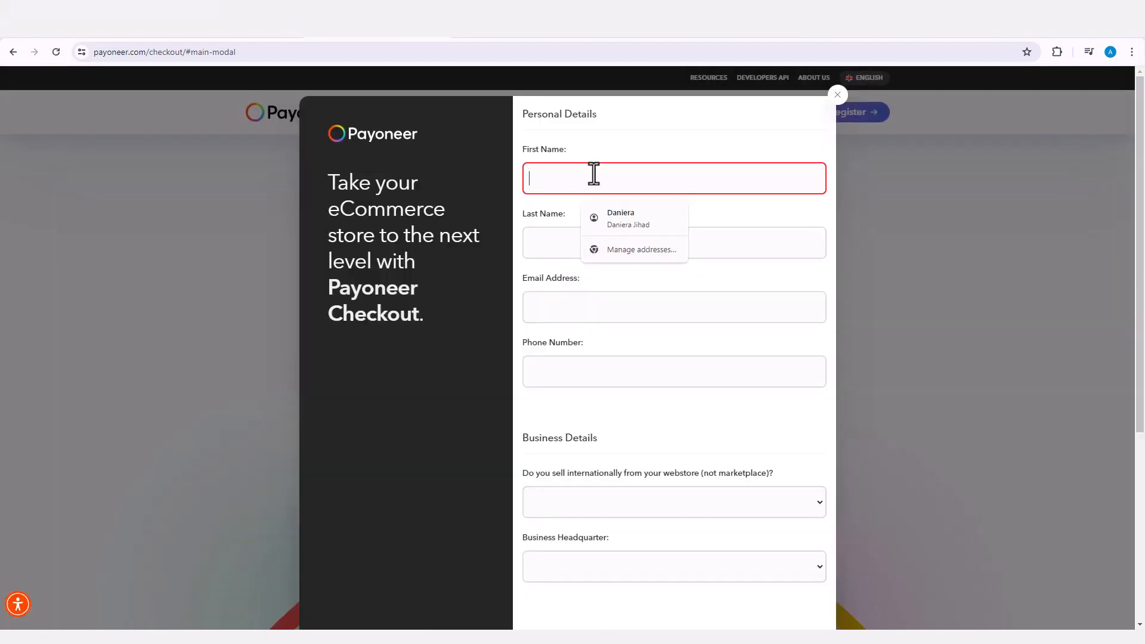
pyautogui.click(620, 218)
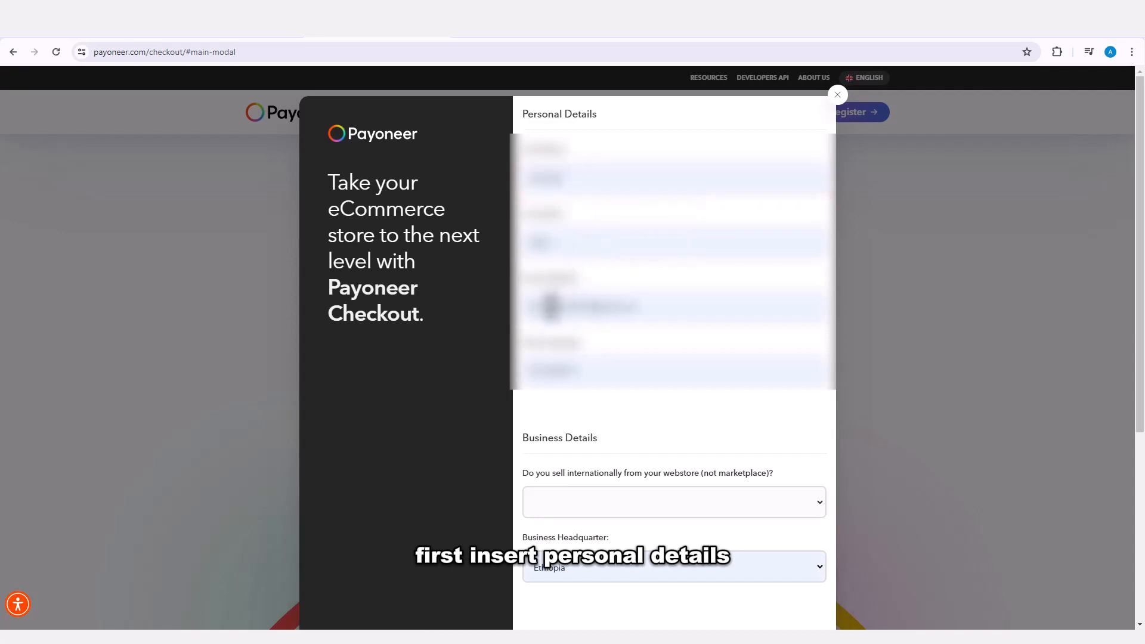
# Step: Replace the autofilled e-mail in the personal details with a different e-mail address
pyautogui.click(551, 306)
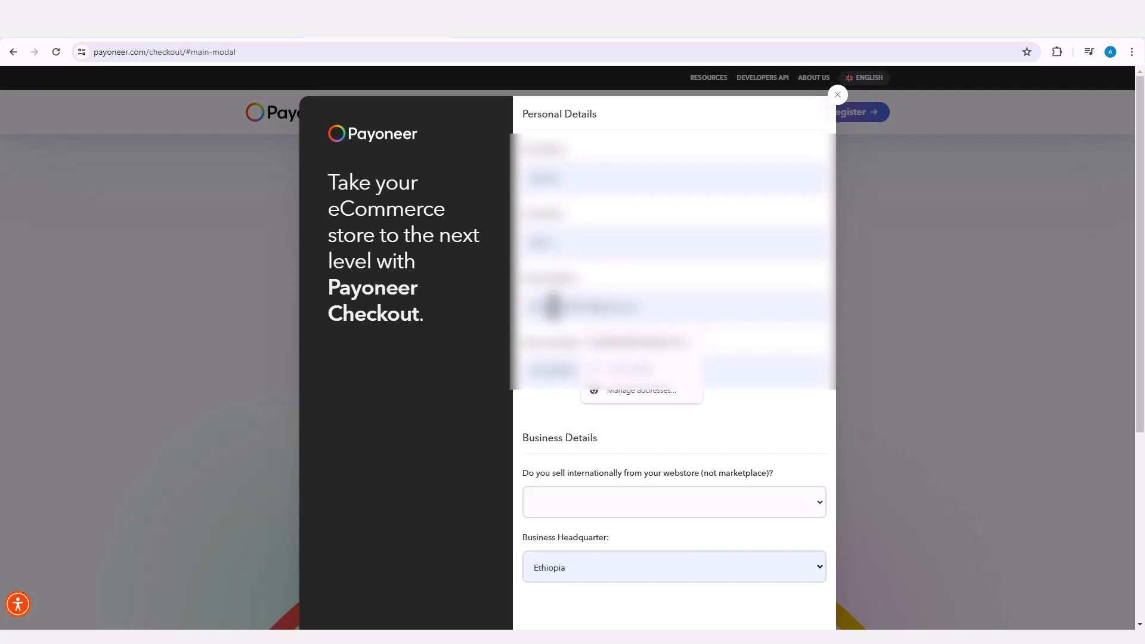
pyautogui.doubleClick(553, 306)
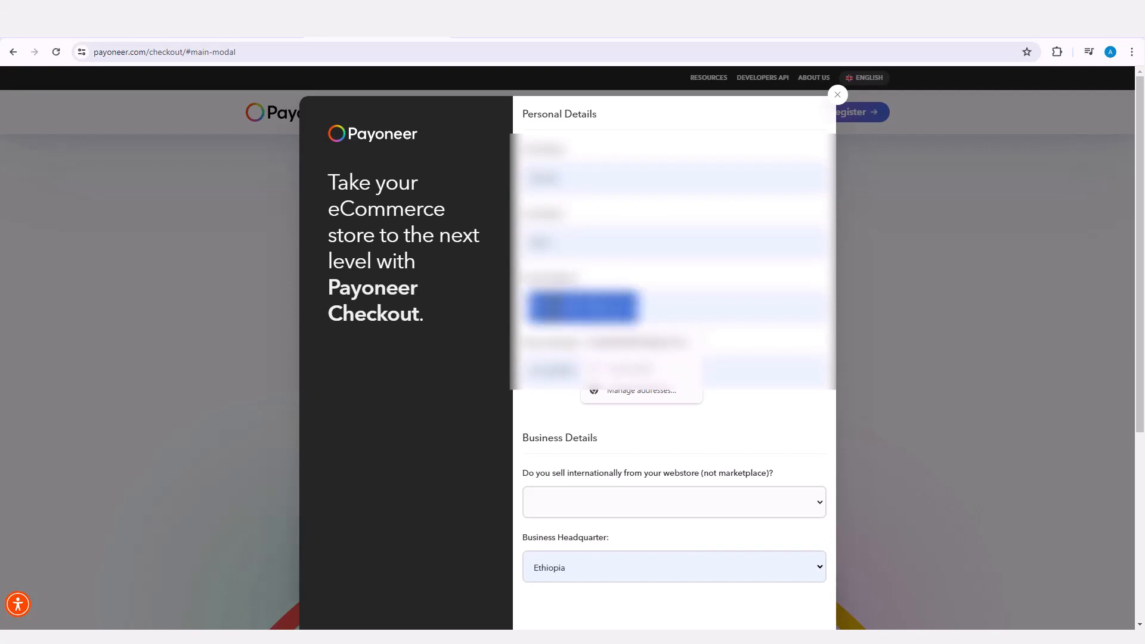
pyautogui.press('BackSpace')
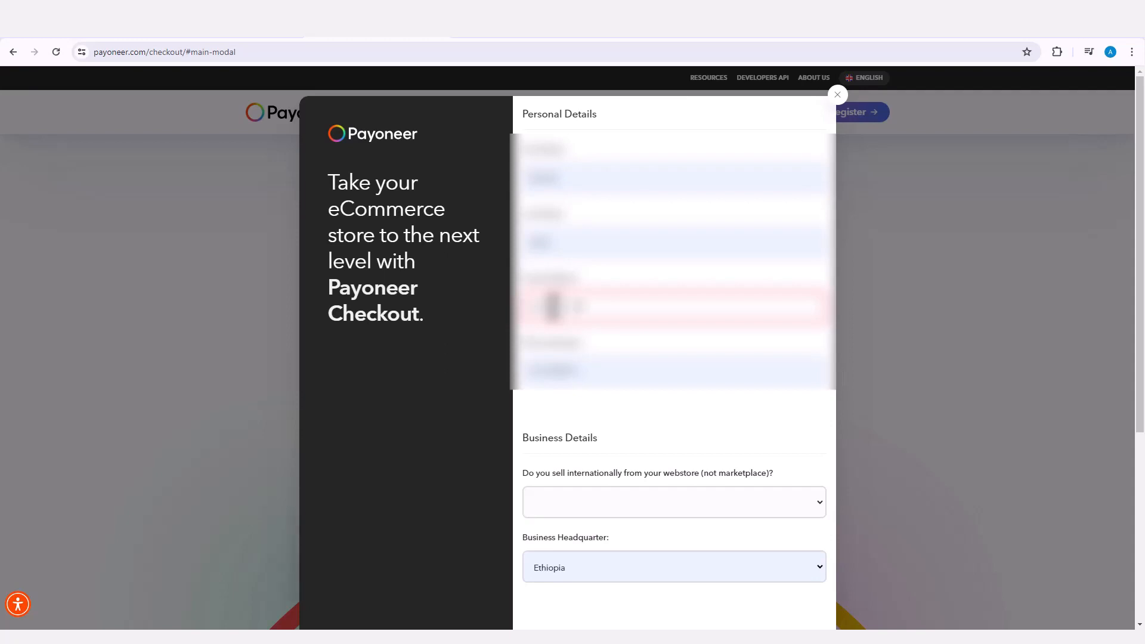
pyautogui.write('m')
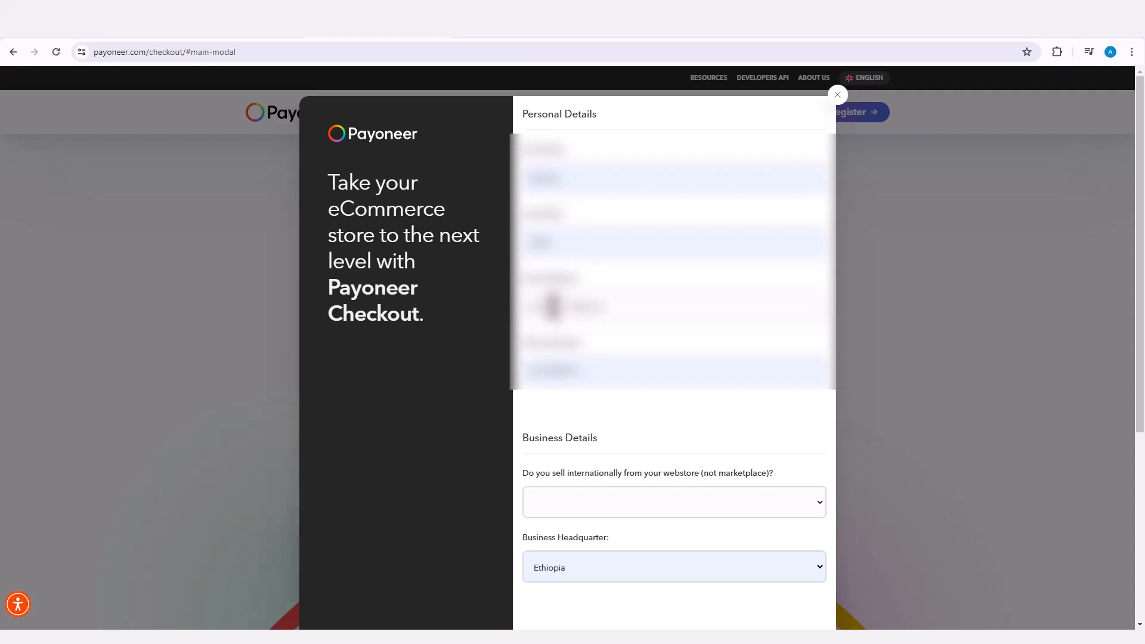
pyautogui.write('co')
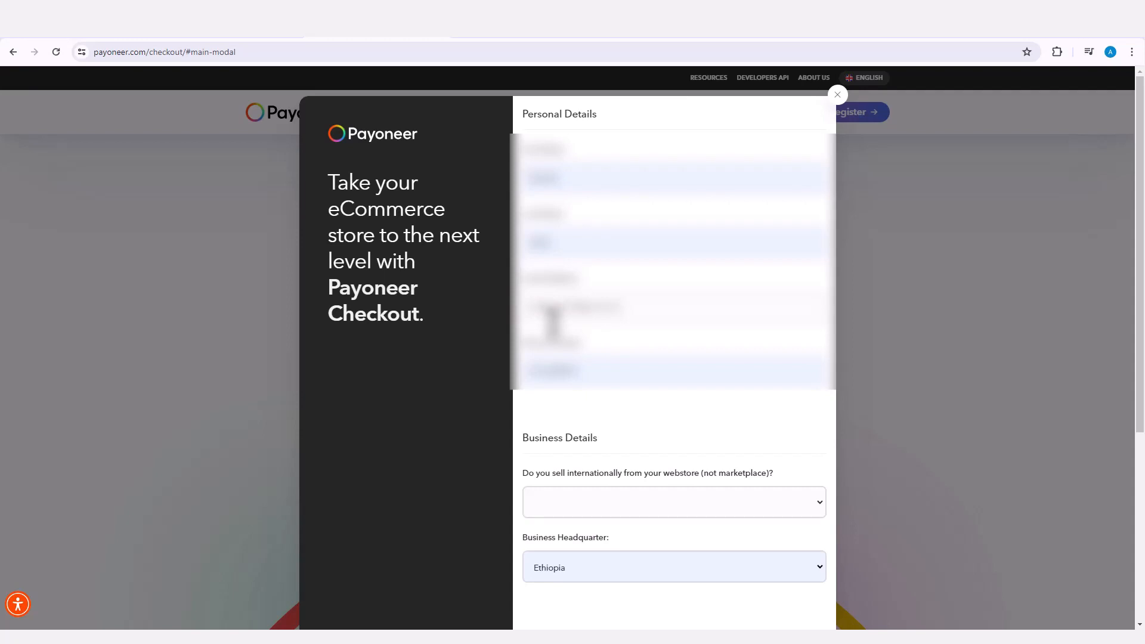
pyautogui.click(603, 501)
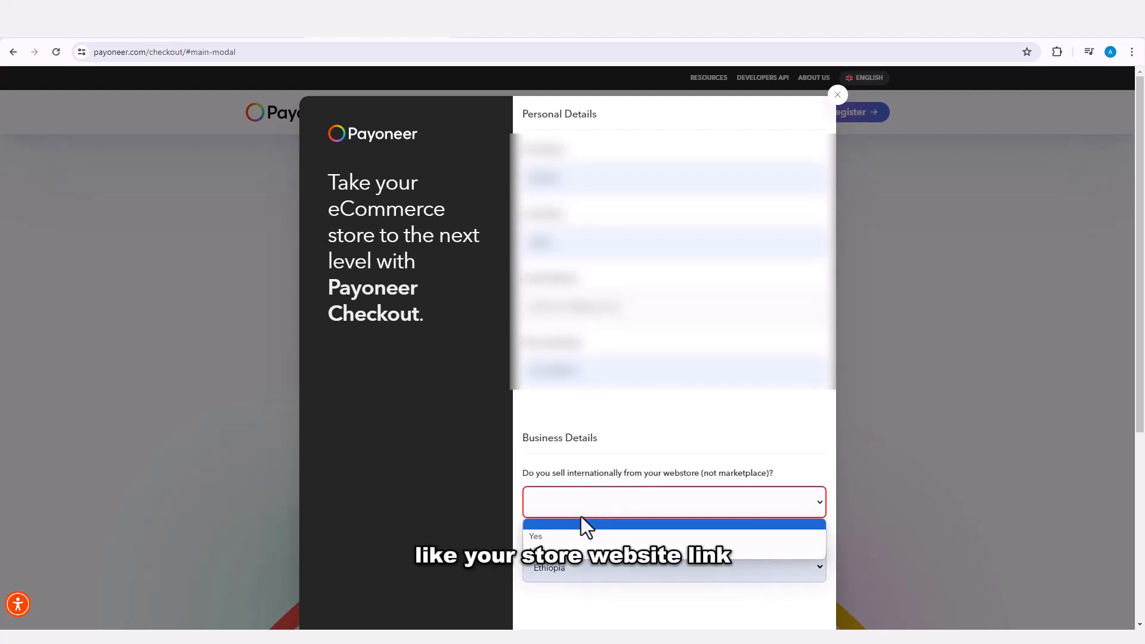
pyautogui.click(545, 535)
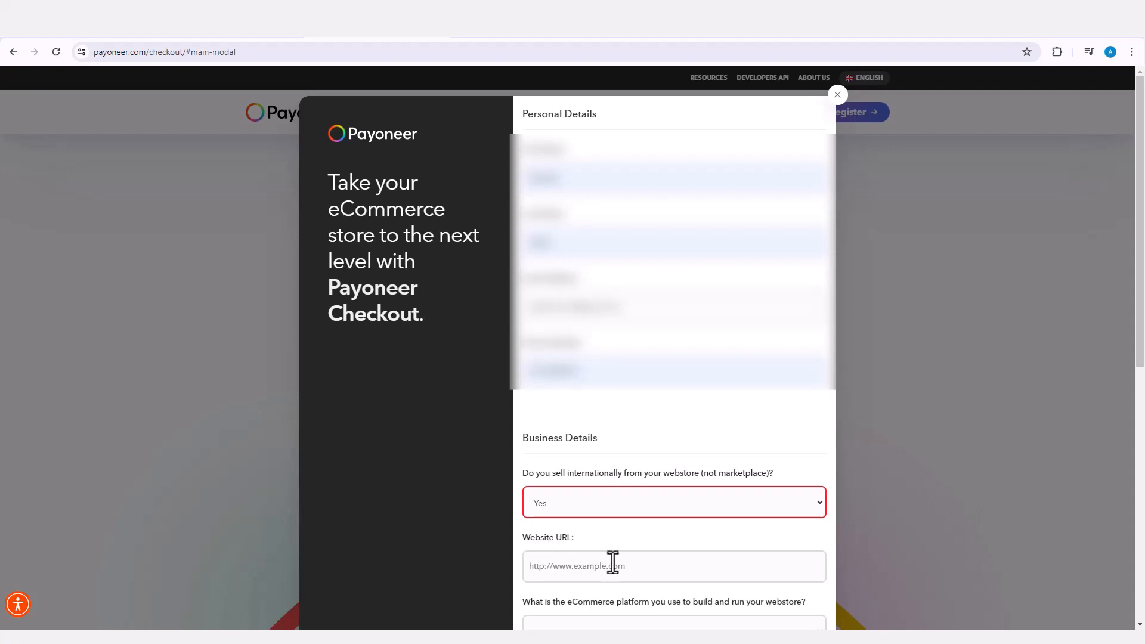
pyautogui.click(62, 27)
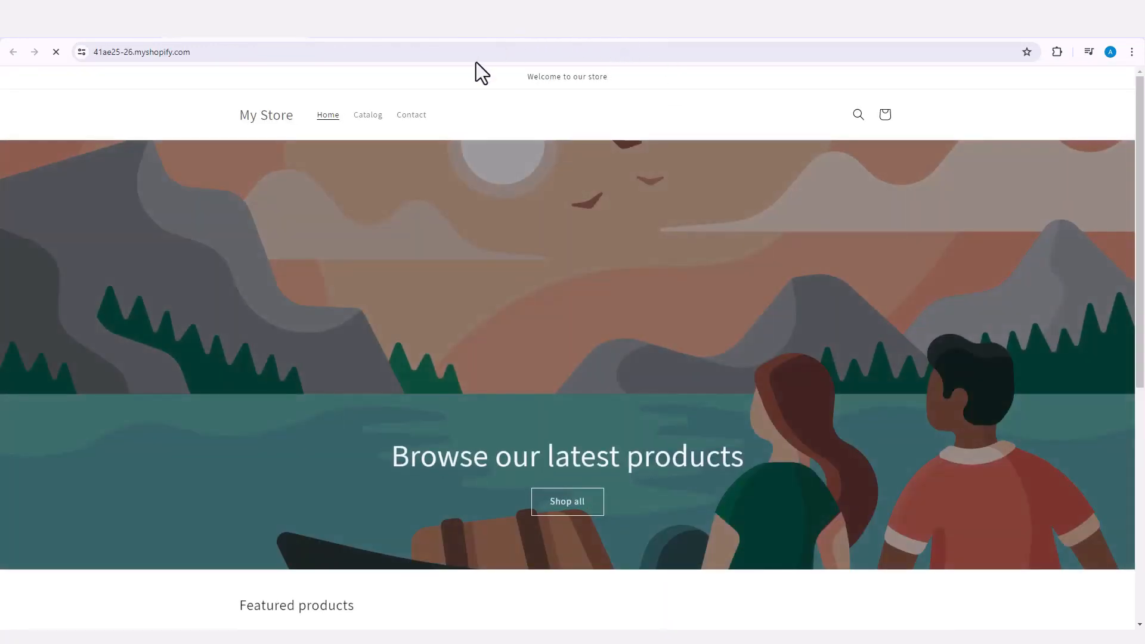
pyautogui.click(535, 52)
pyautogui.click(538, 52)
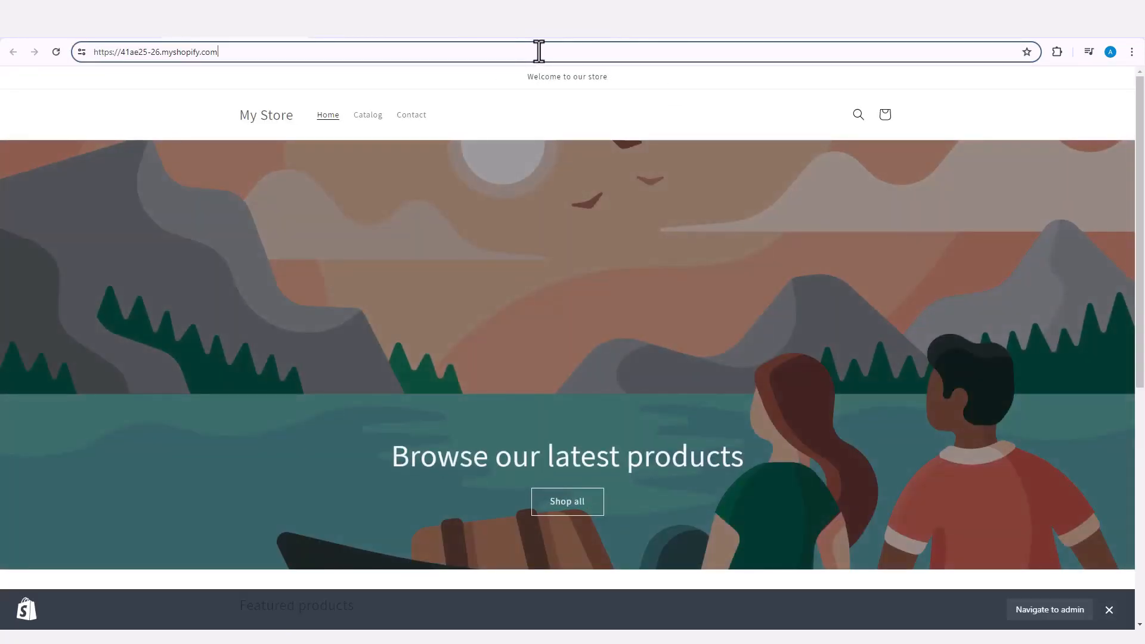
pyautogui.hotkey('ctrl', 'a')
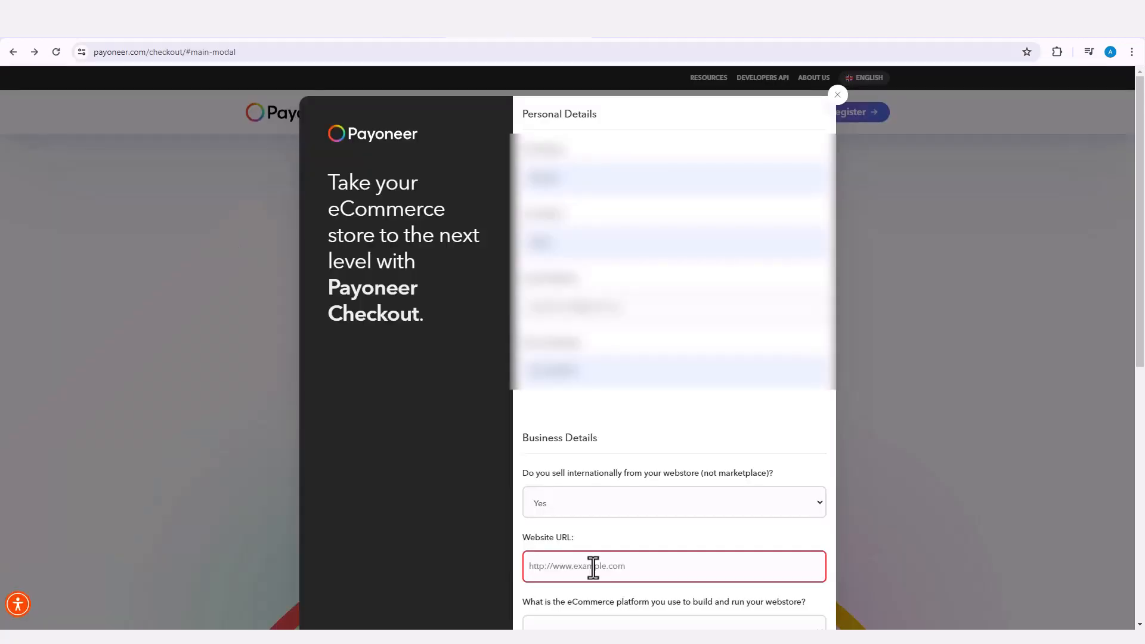
pyautogui.write('https://41ae25-26.myshopify.com/')
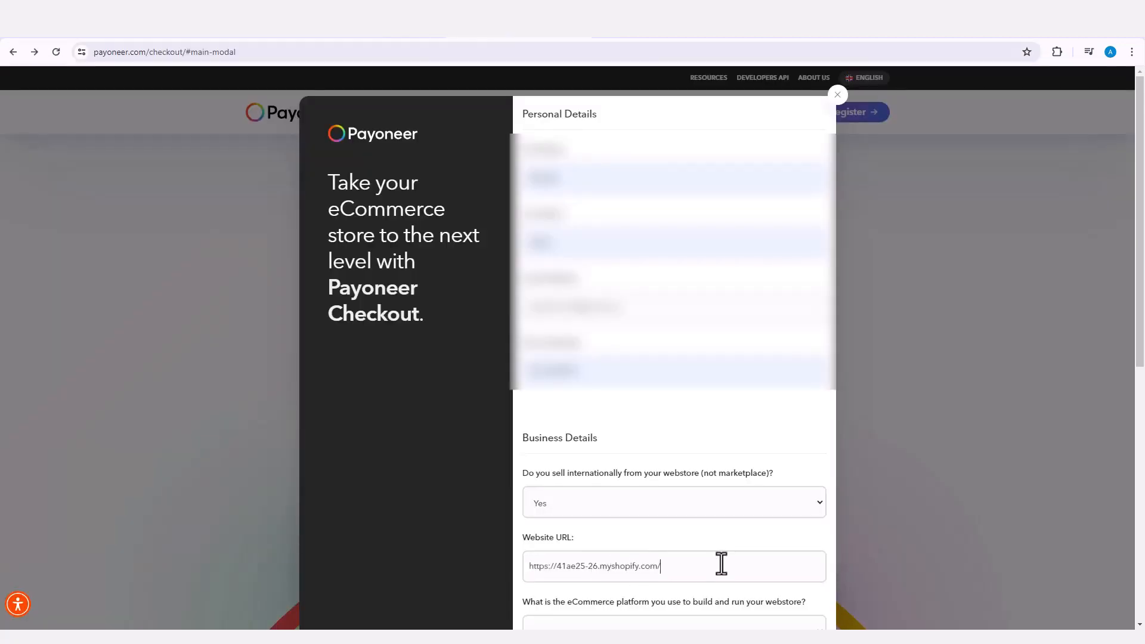
# Step: Set the eCommerce platform used to build and run the webstore to Shopify
pyautogui.scroll(-2, 722, 563)
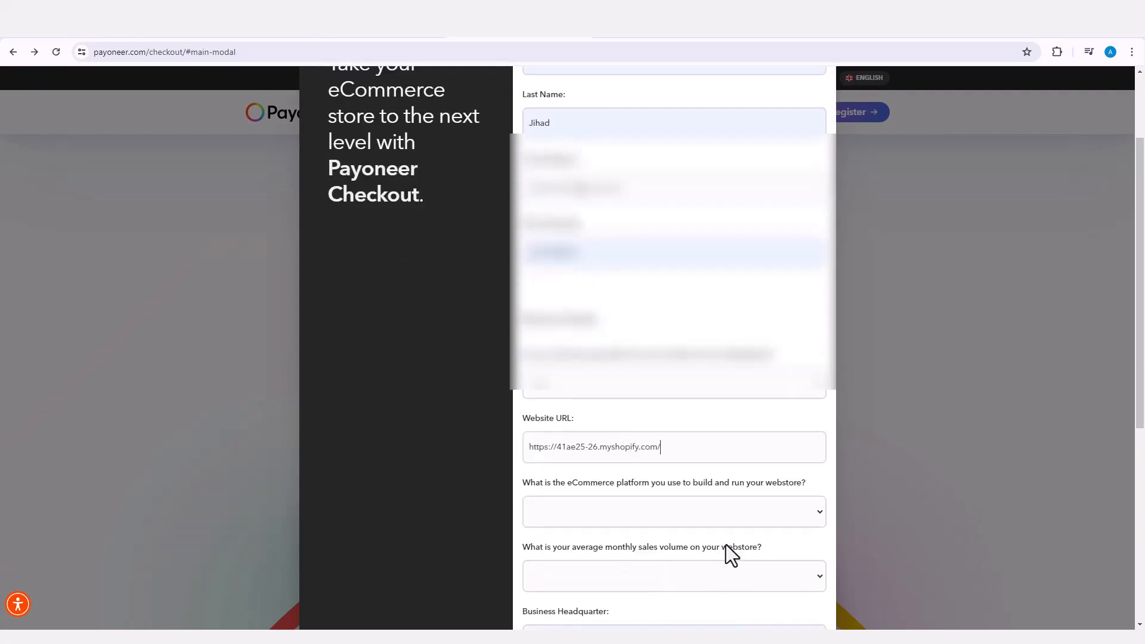
pyautogui.click(601, 517)
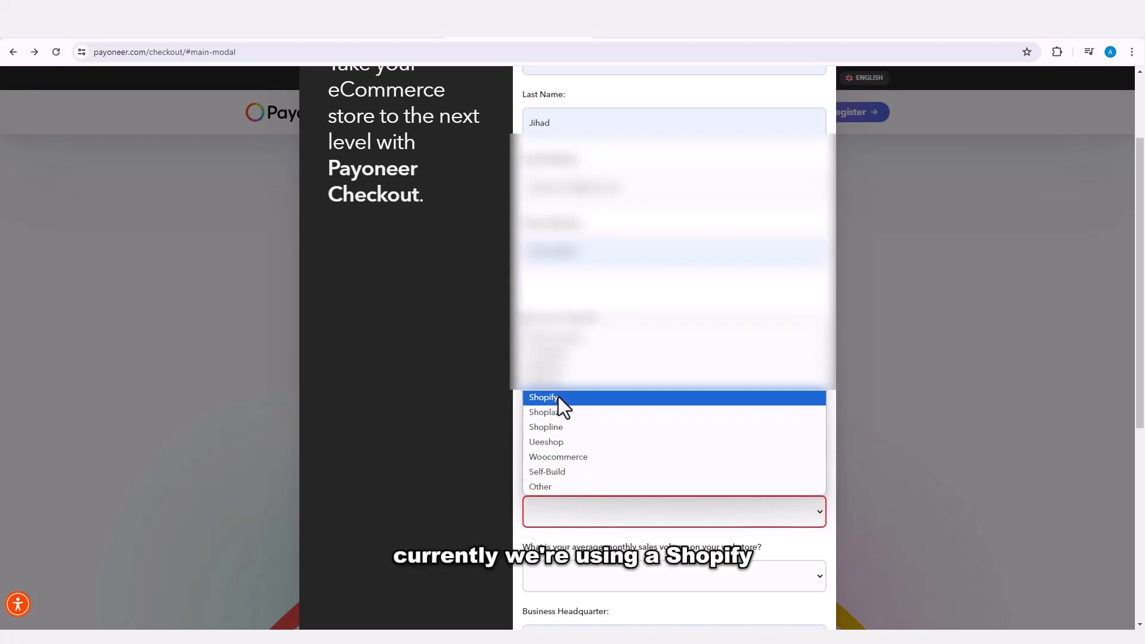
pyautogui.click(560, 399)
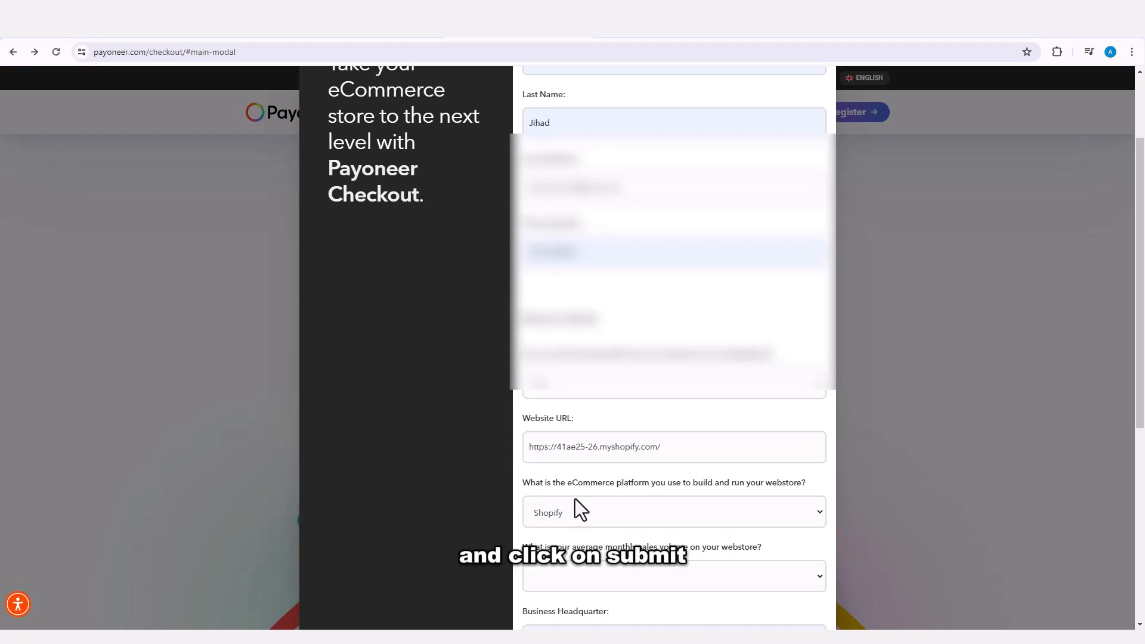
# Step: Select a range for the webstore's average monthly sales volume in the registration form
pyautogui.scroll(-2, 574, 499)
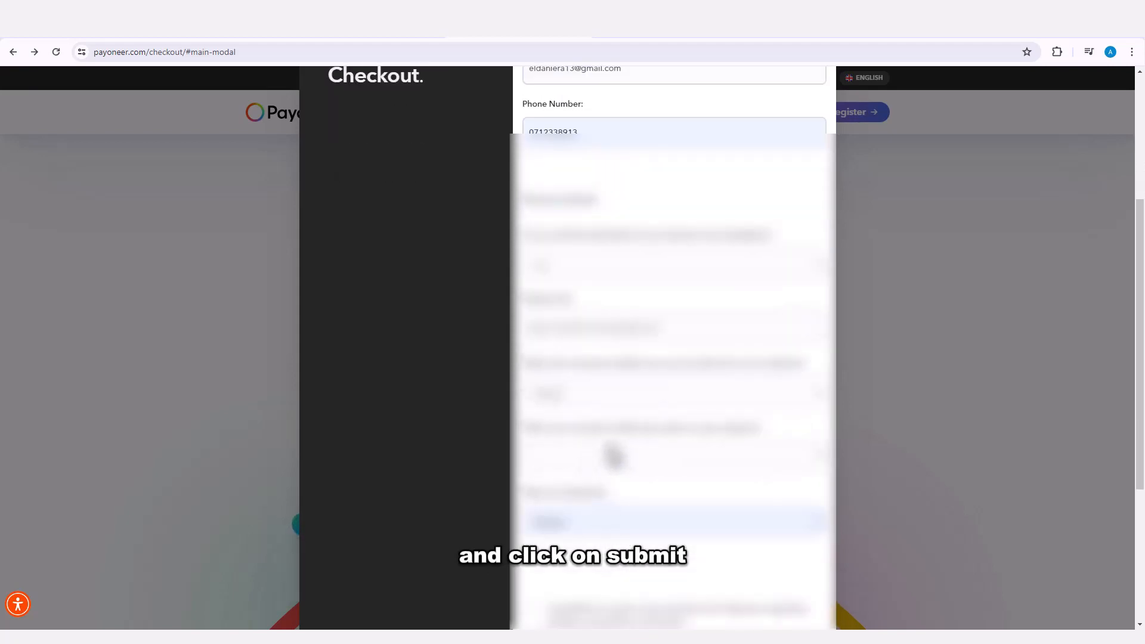
pyautogui.click(643, 470)
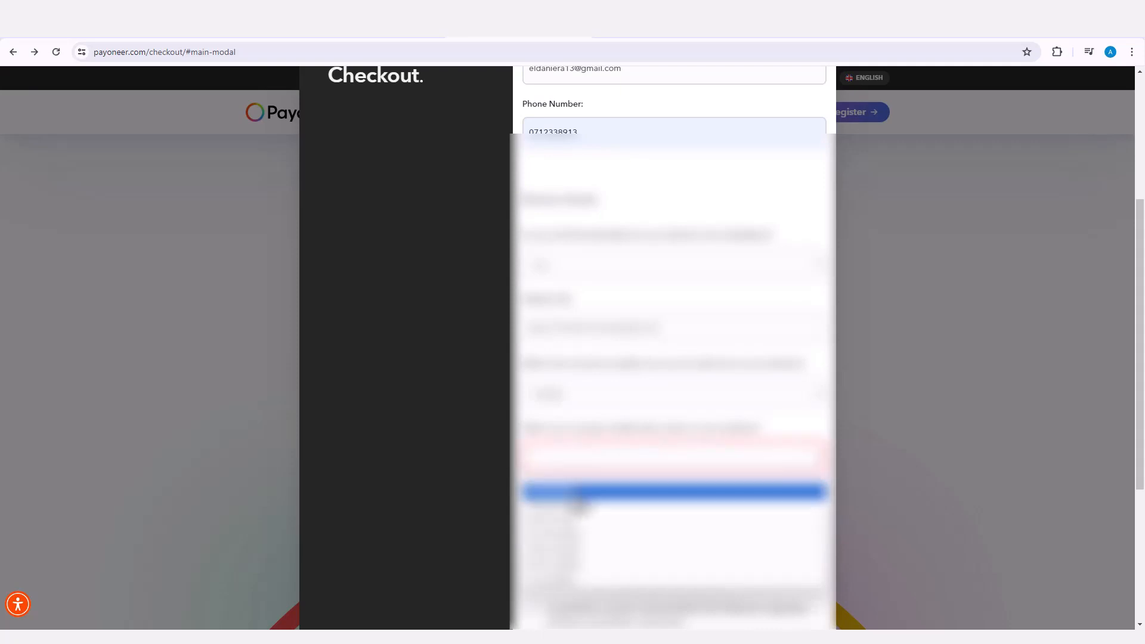
pyautogui.click(577, 504)
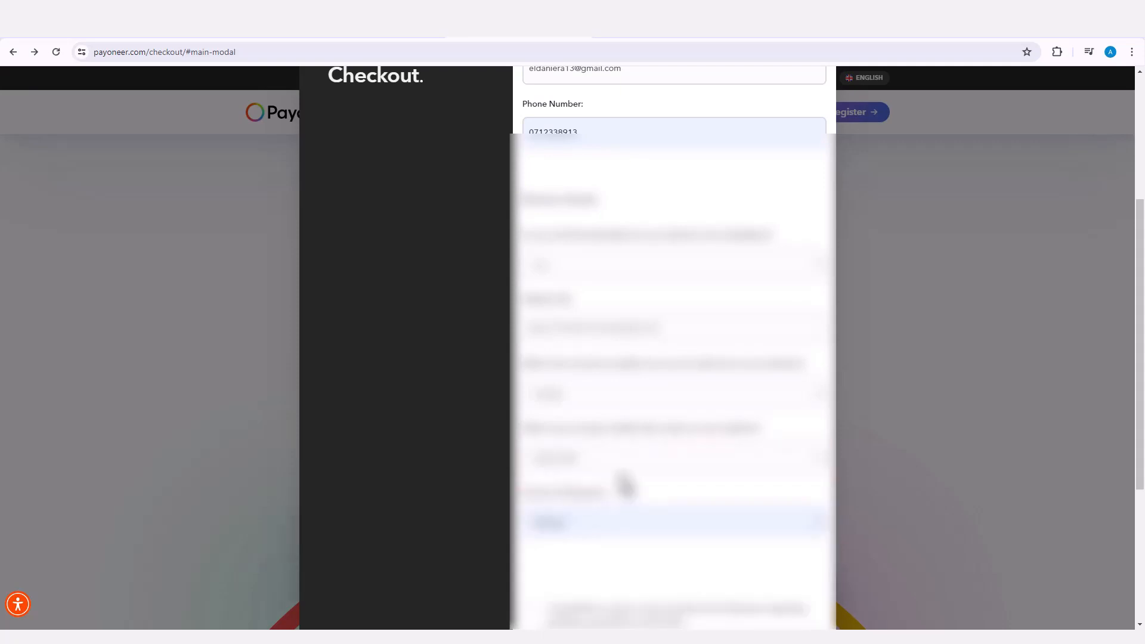
# Step: Change the business headquarters to a different country than the autofilled one
pyautogui.click(671, 532)
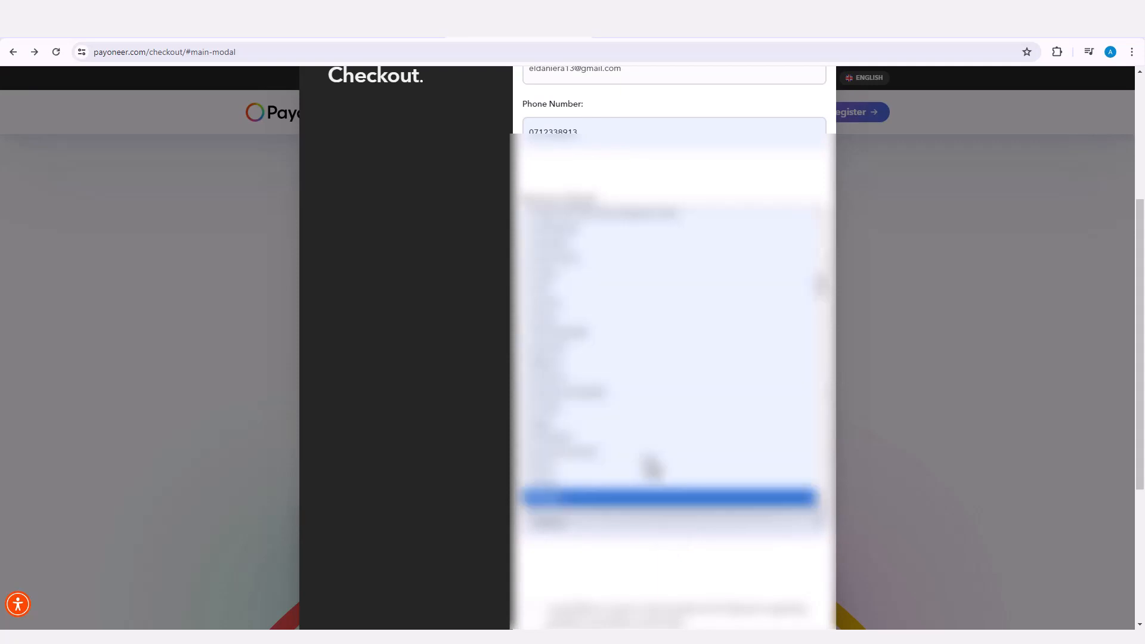
pyautogui.scroll(-5, 644, 367)
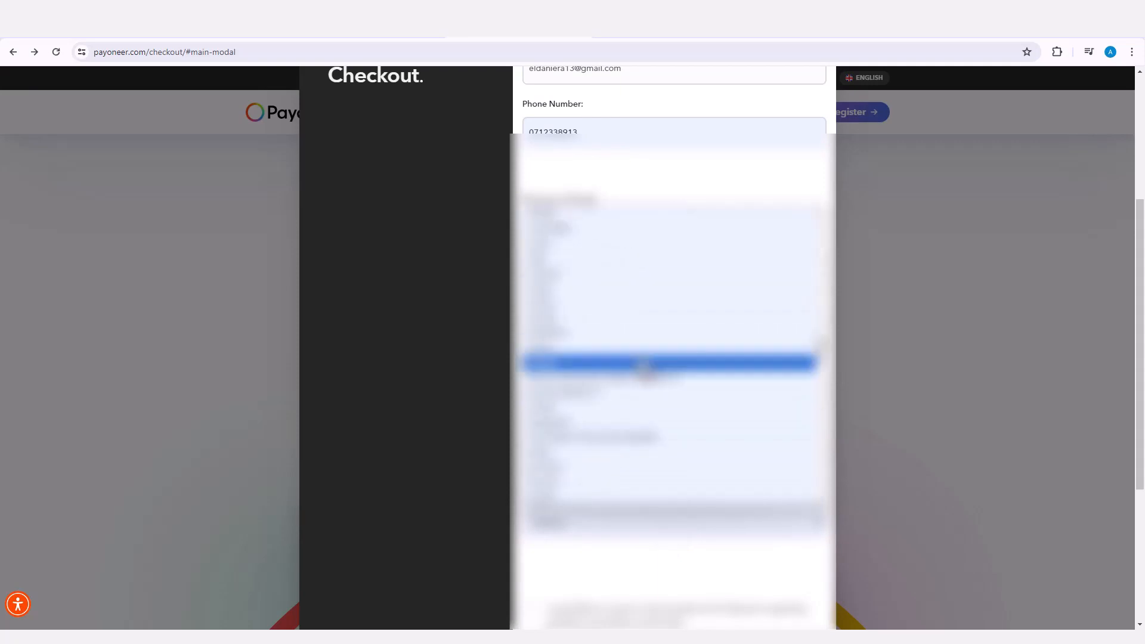
pyautogui.scroll(-2, 639, 360)
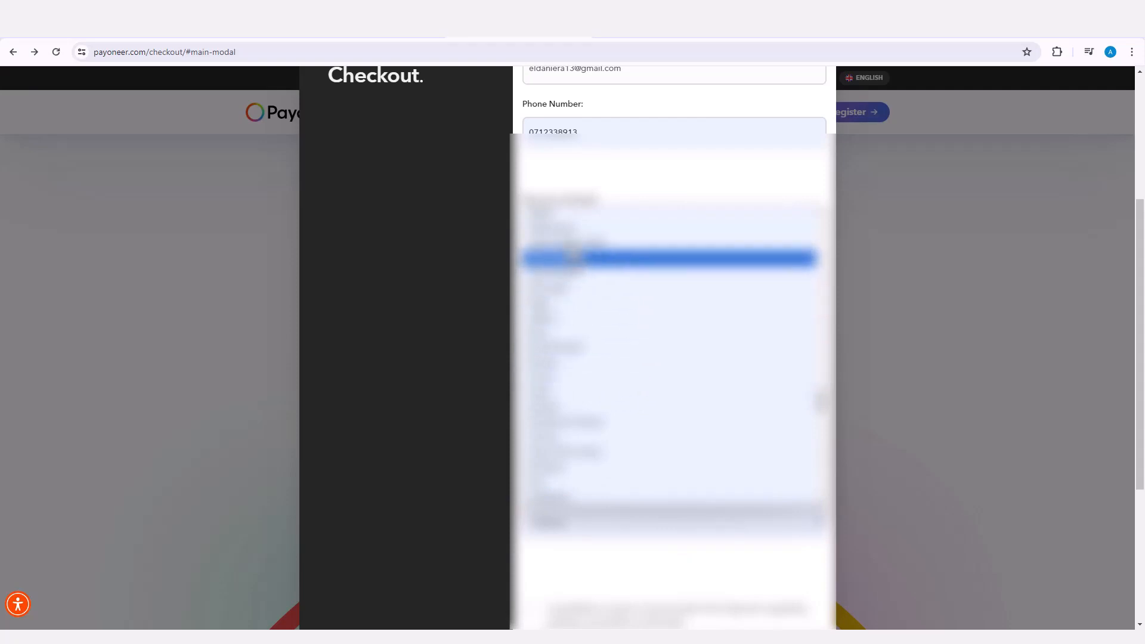
pyautogui.click(576, 238)
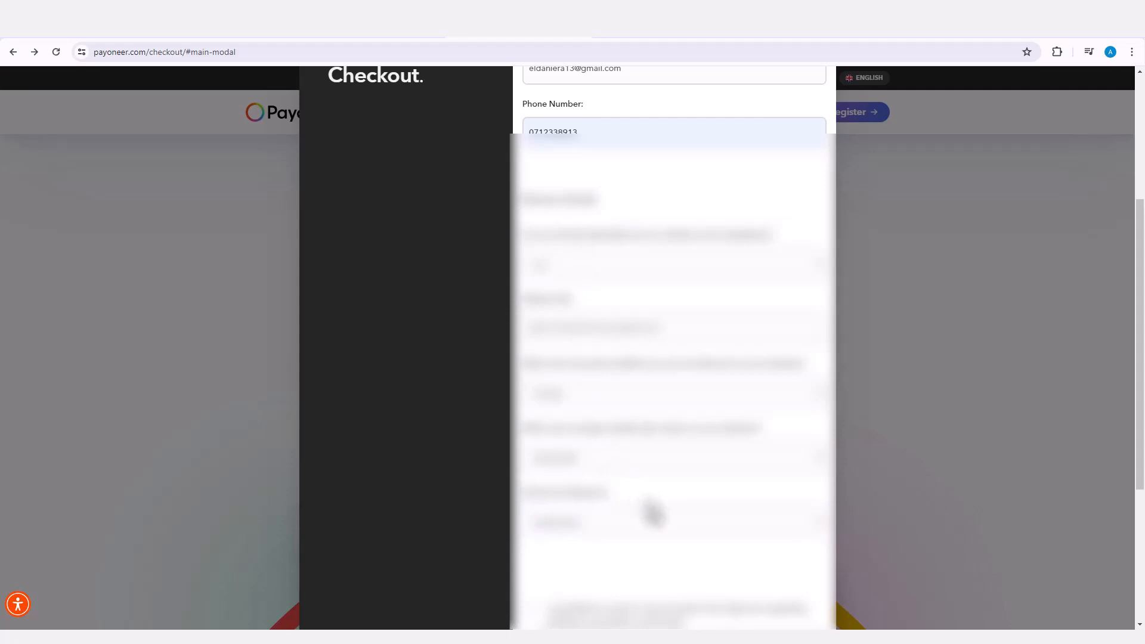
# Step: Submit the registration form with only the first consent statement accepted, and go to the Payoneer home page
pyautogui.scroll(-3, 653, 513)
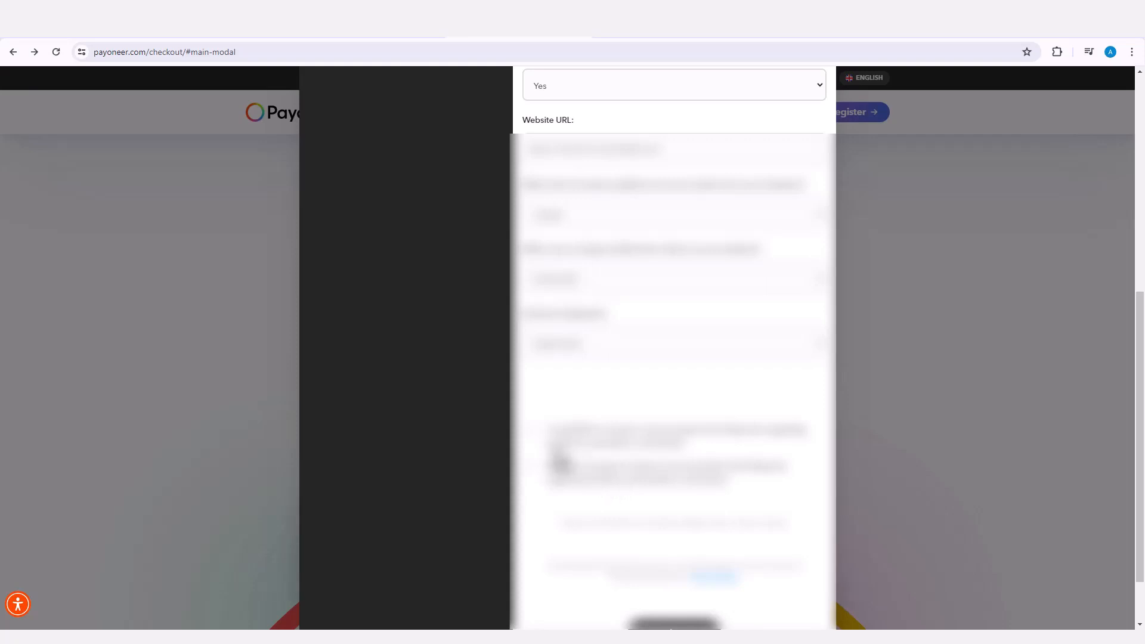
pyautogui.click(529, 431)
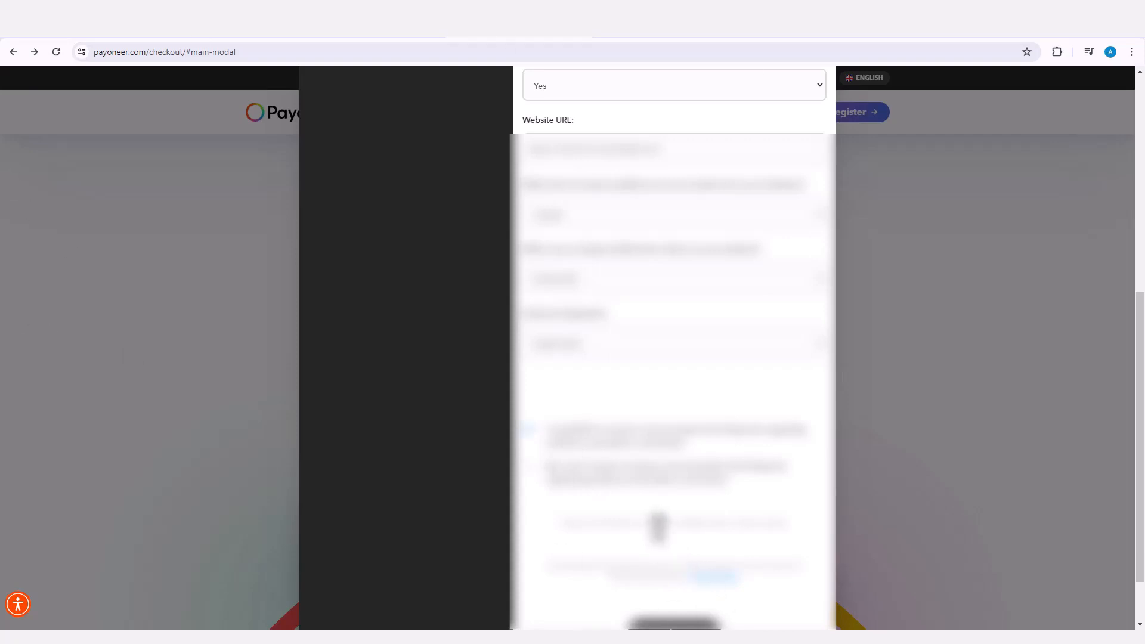
pyautogui.scroll(-2, 662, 530)
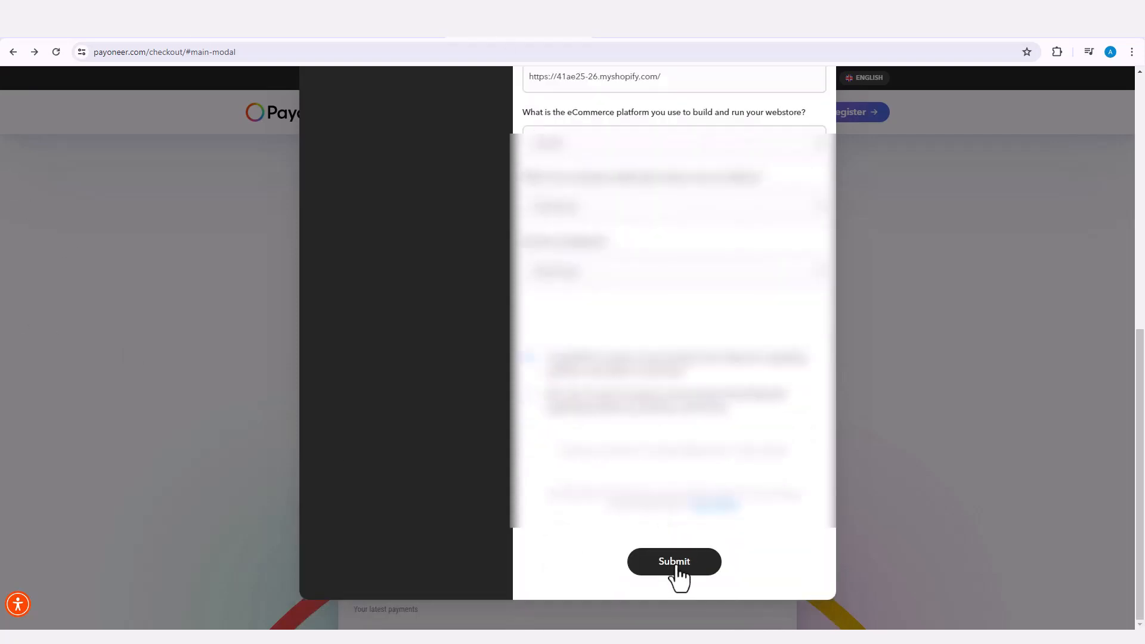
pyautogui.click(678, 567)
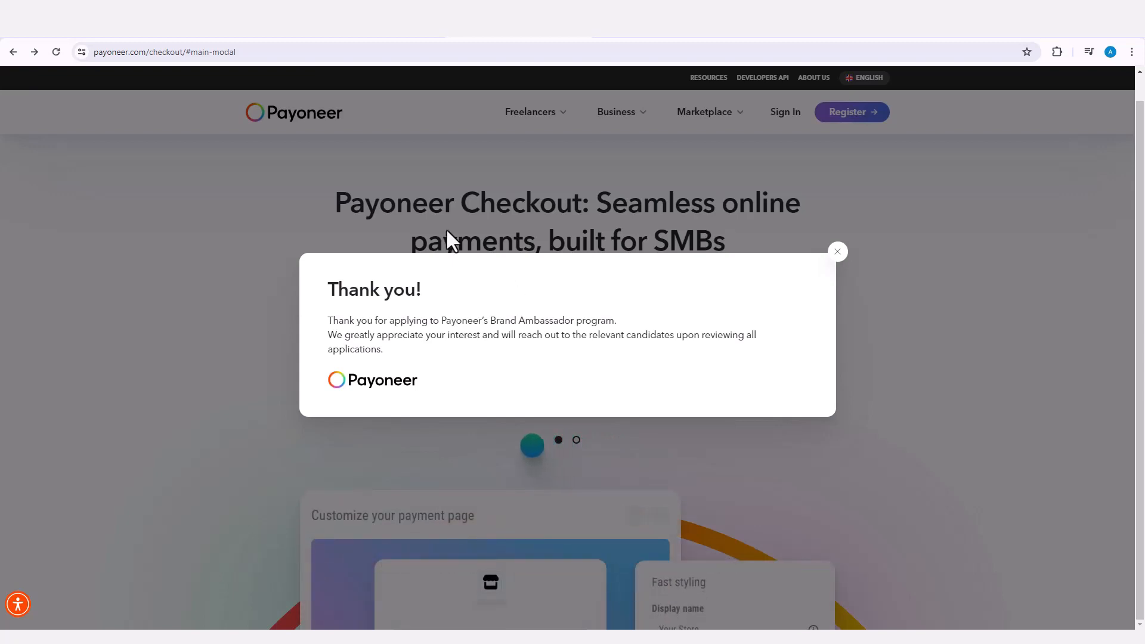
pyautogui.click(301, 115)
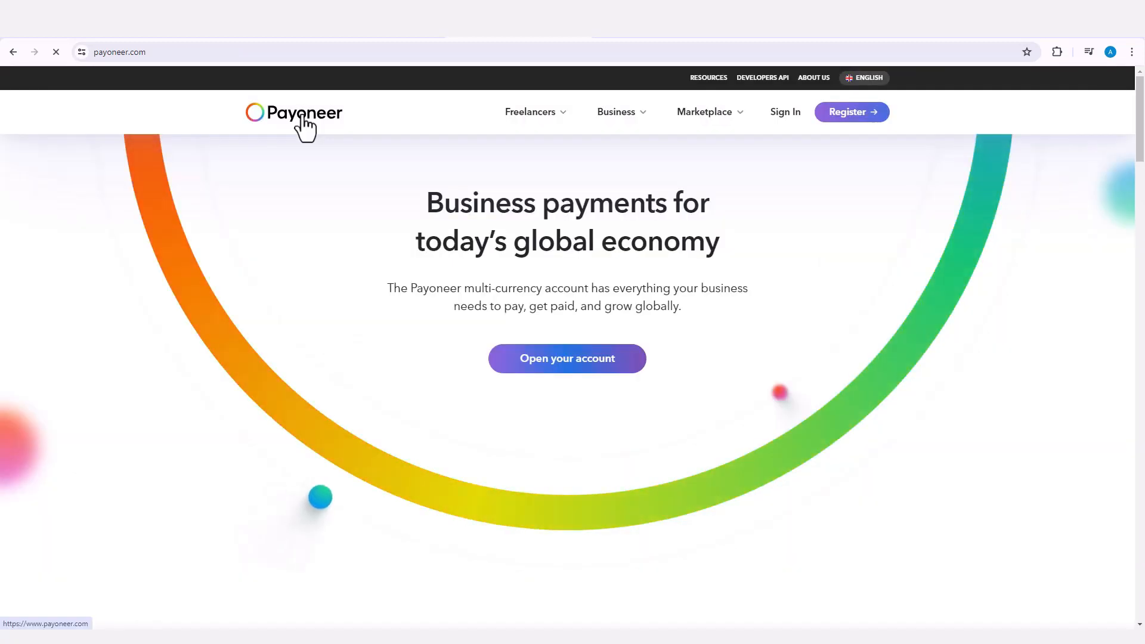